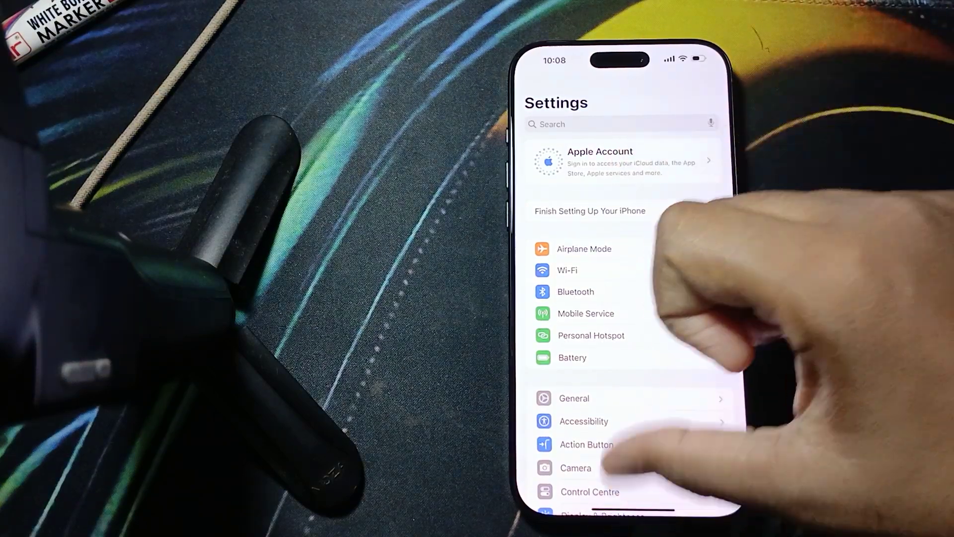
Step: Return to Settings via the home screen and open the Apple Account sign-in sheet
drag(632, 510, 632, 373)
click(653, 358)
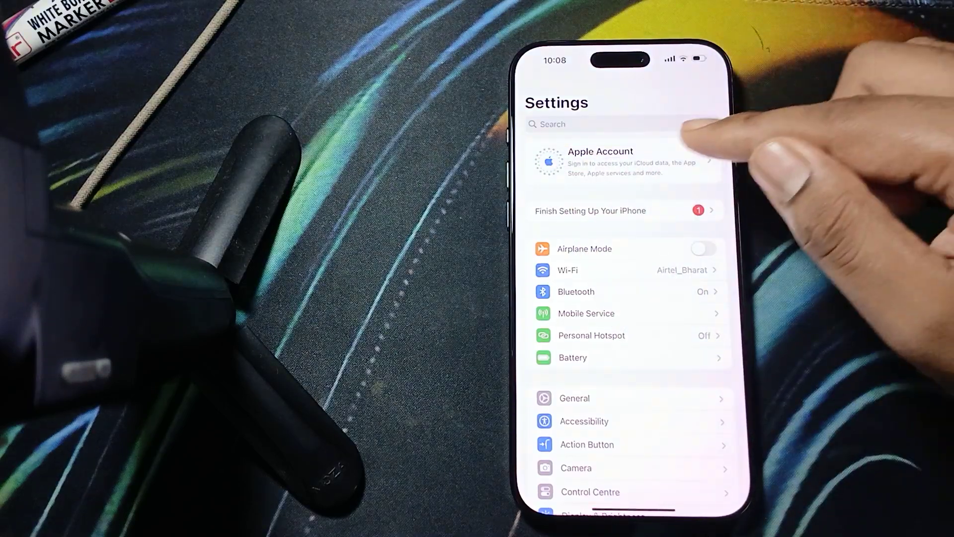
click(671, 161)
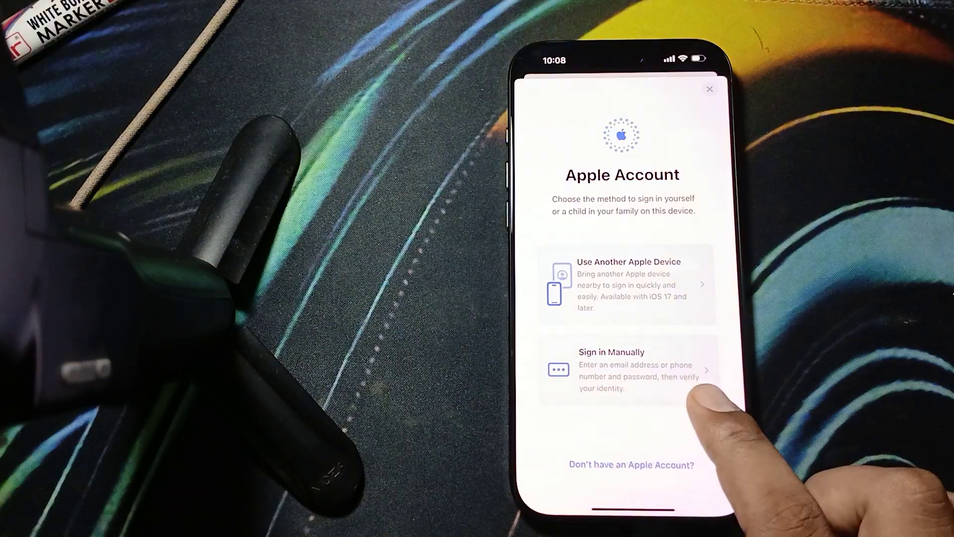
Step: Choose manual email sign-in and begin typing the account email in the Email field
click(674, 369)
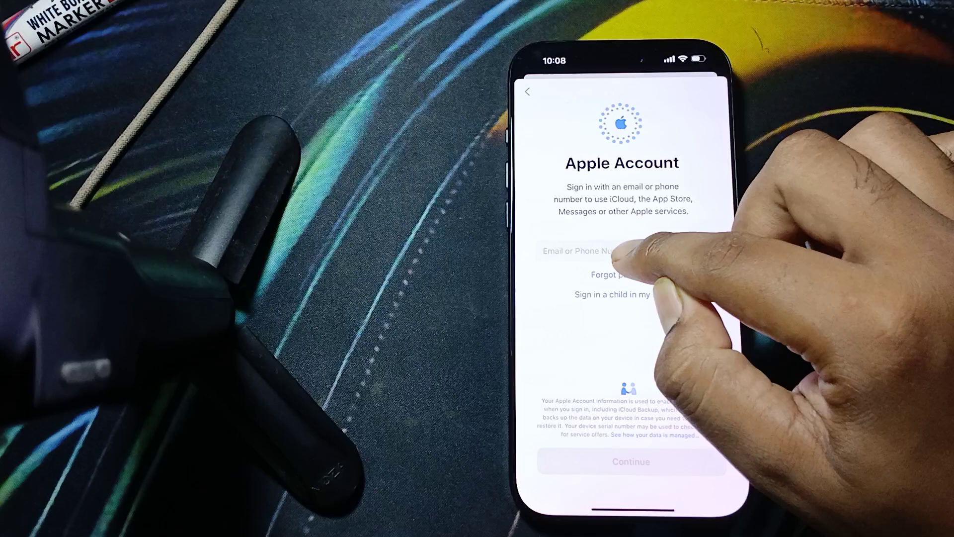
click(634, 251)
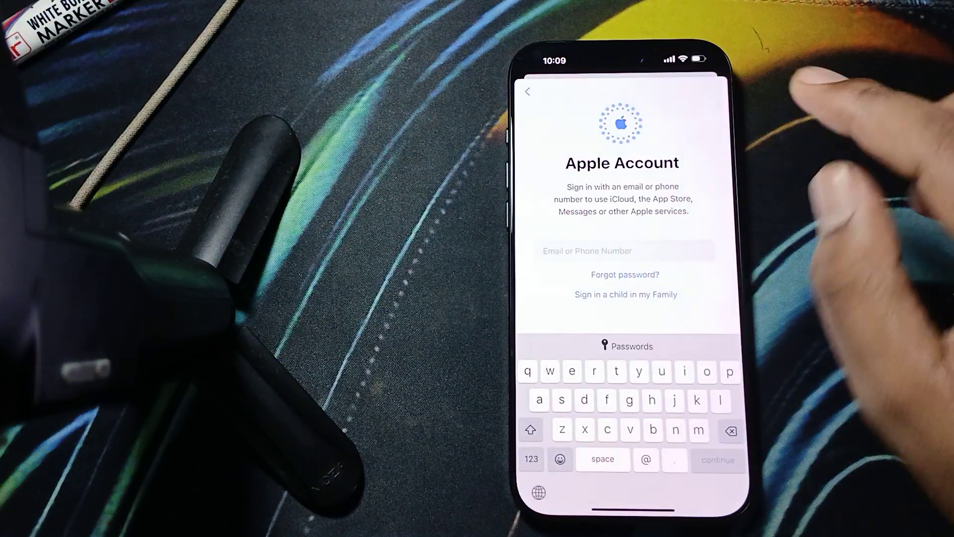
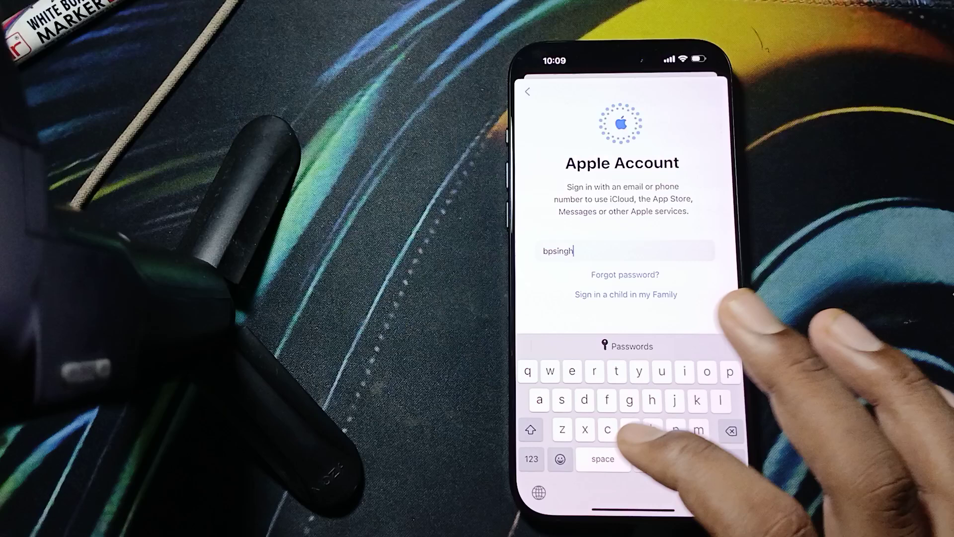
click(532, 459)
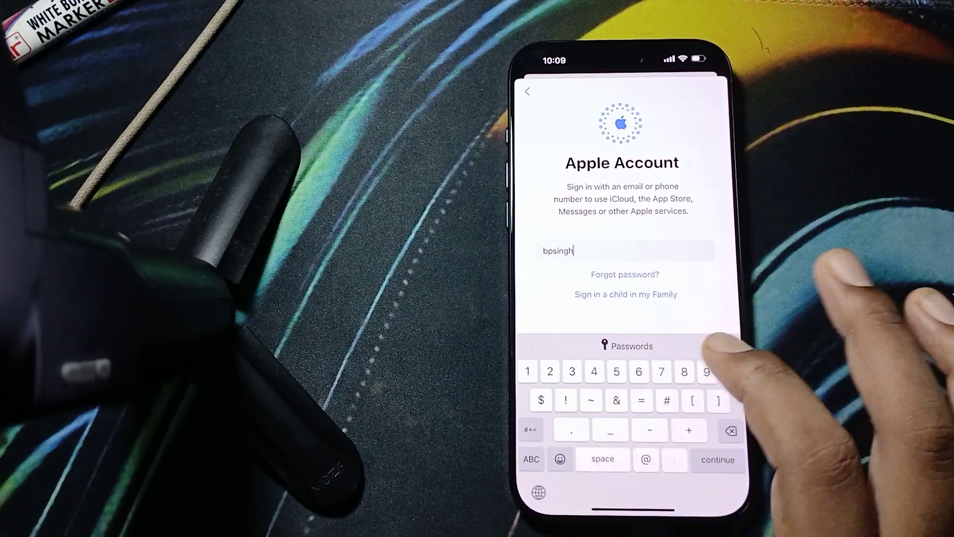
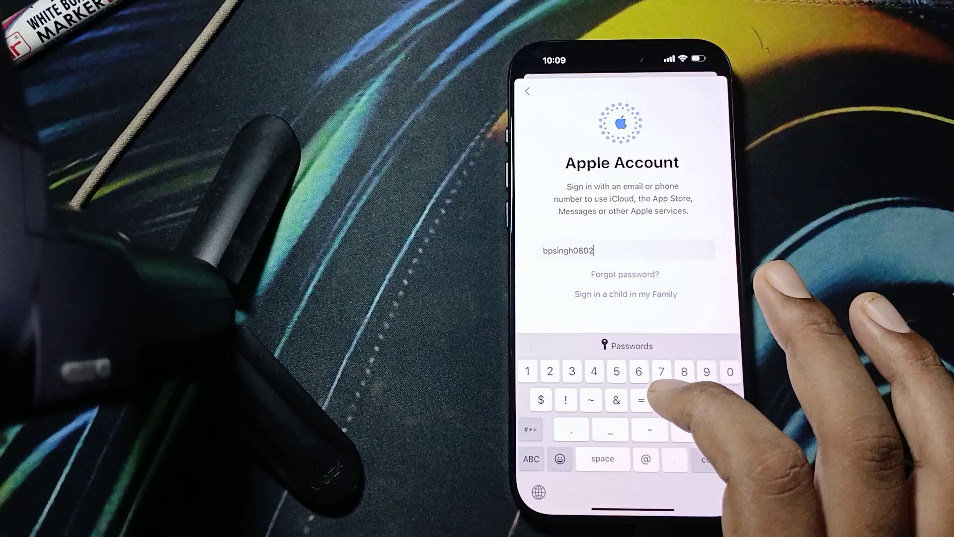
click(530, 429)
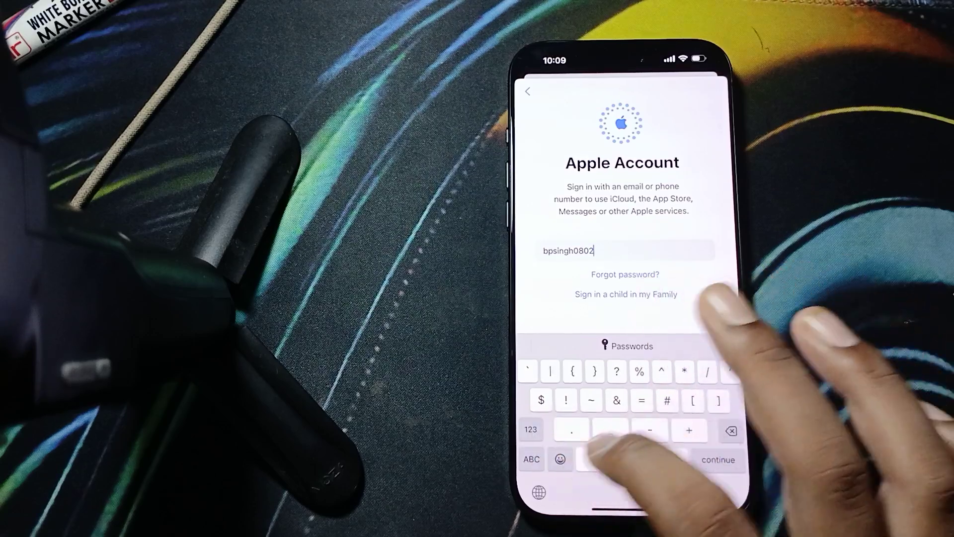
click(531, 429)
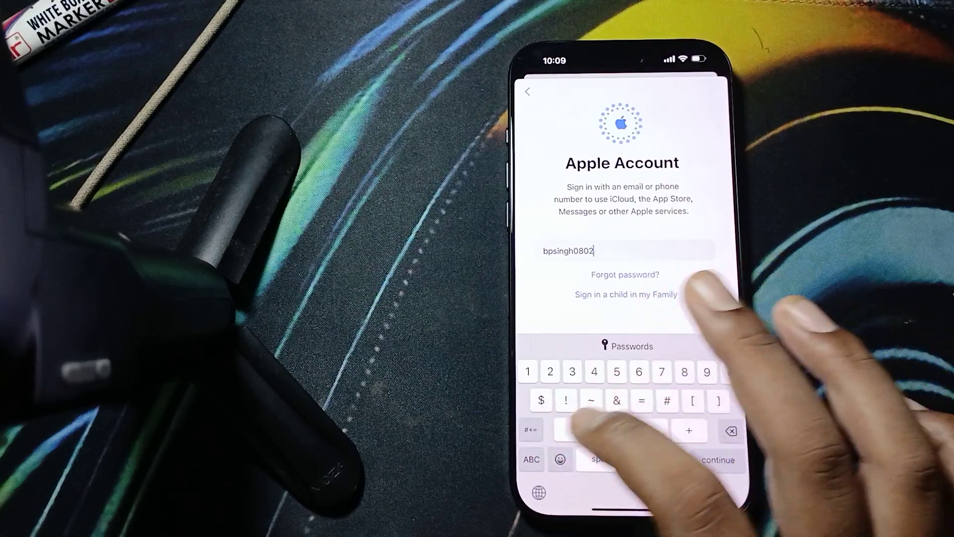
click(531, 460)
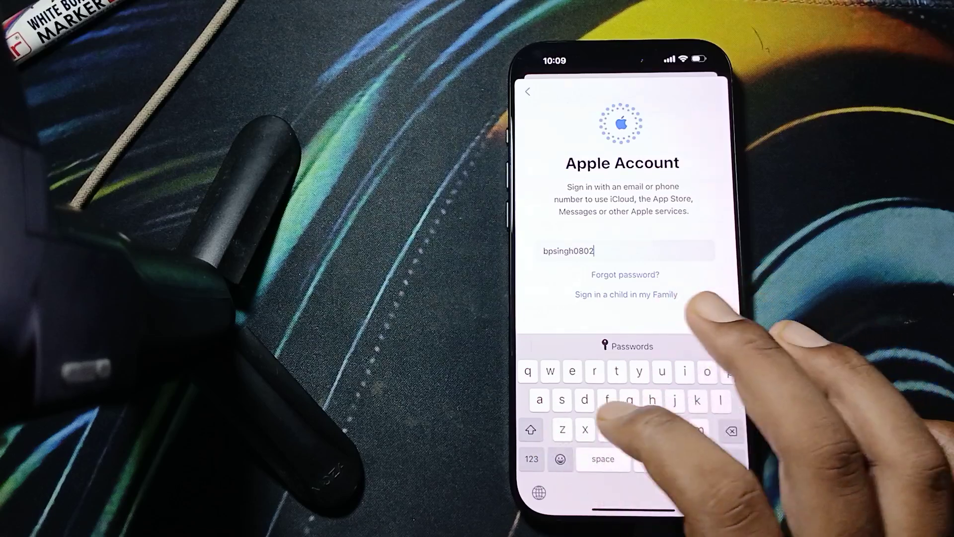
Step: Complete the email address with its @ sign and submit it
click(530, 430)
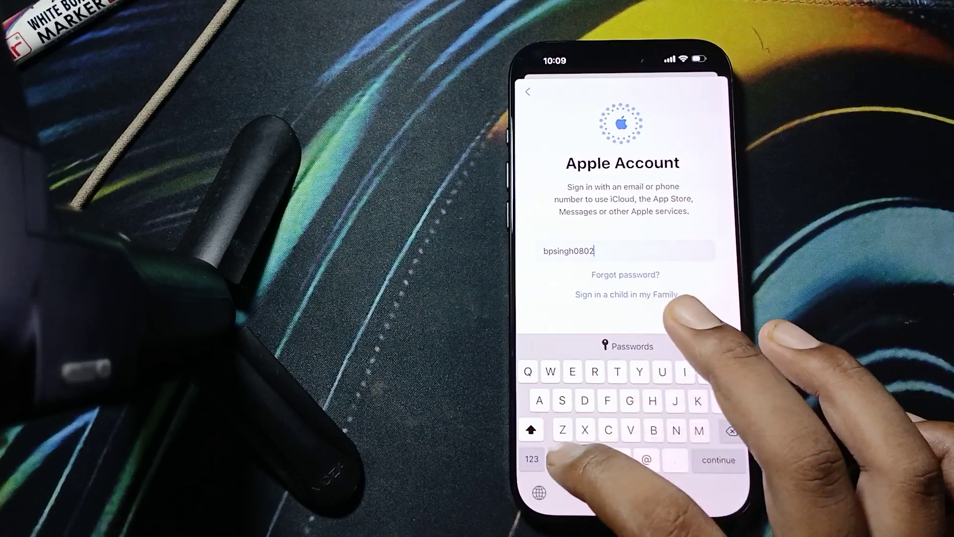
click(539, 492)
click(531, 492)
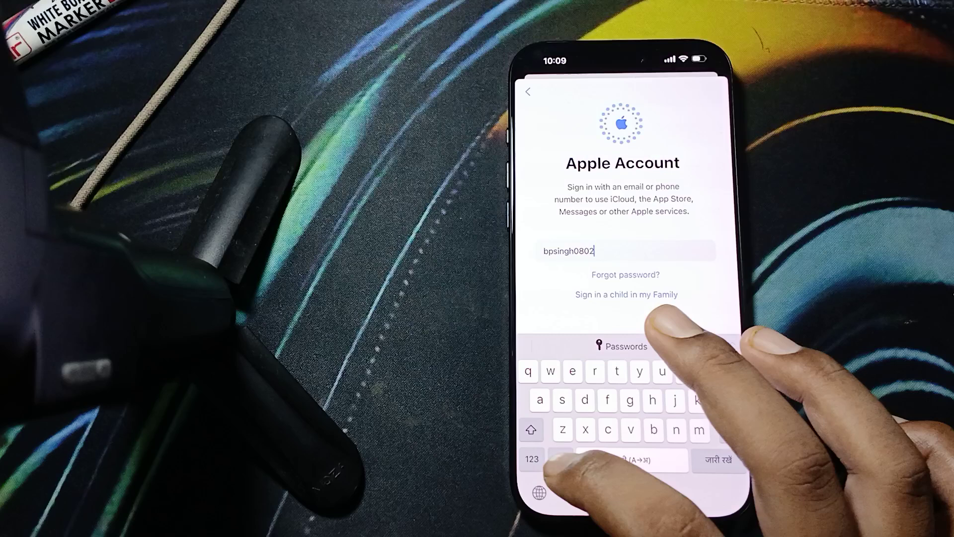
click(531, 459)
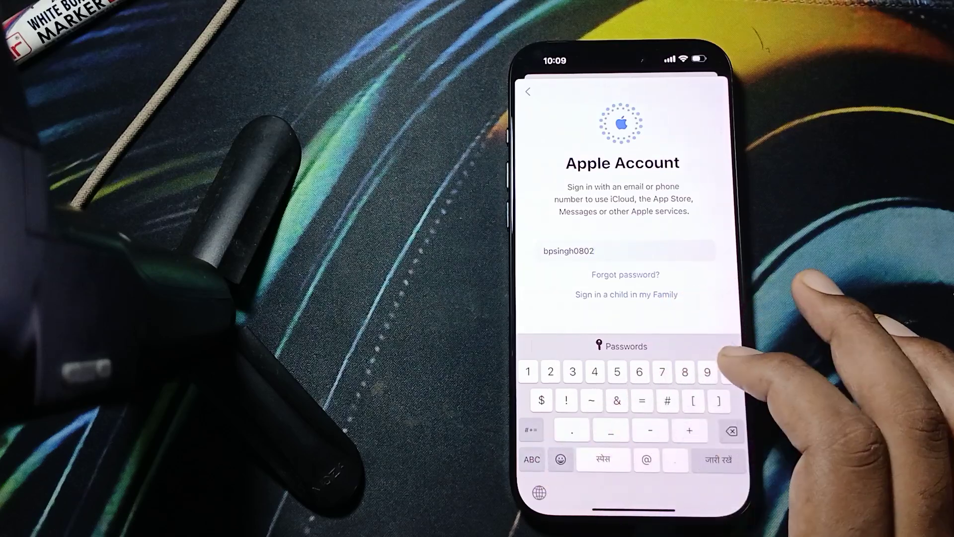
click(532, 459)
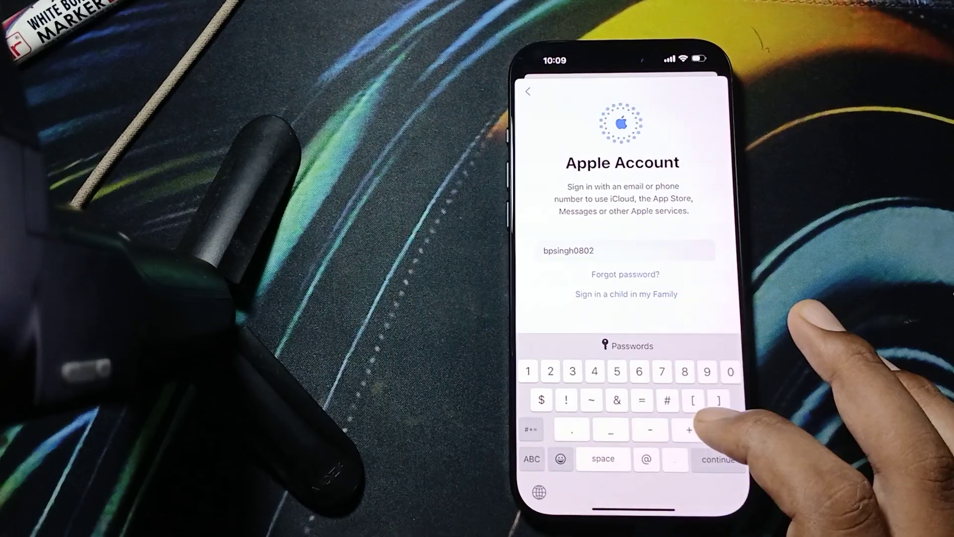
click(647, 459)
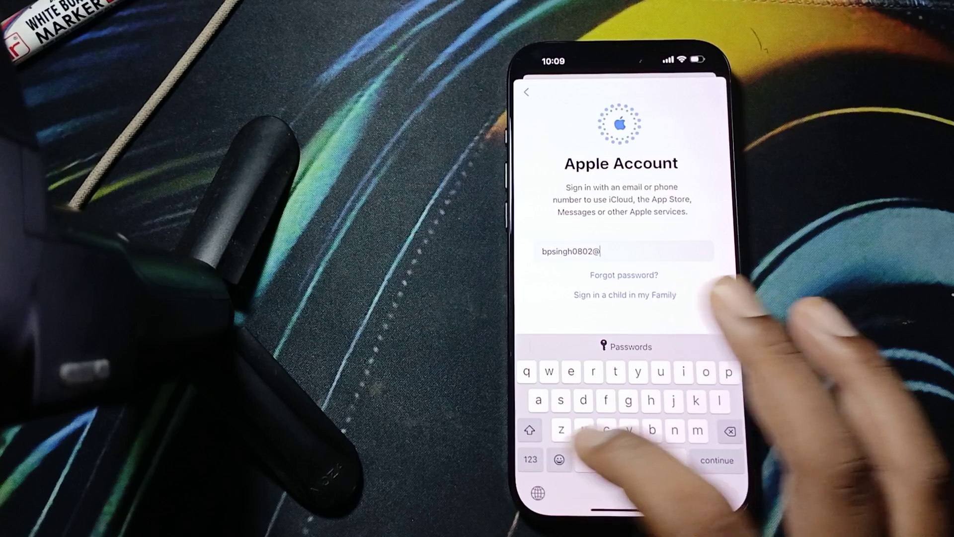
text(gma)
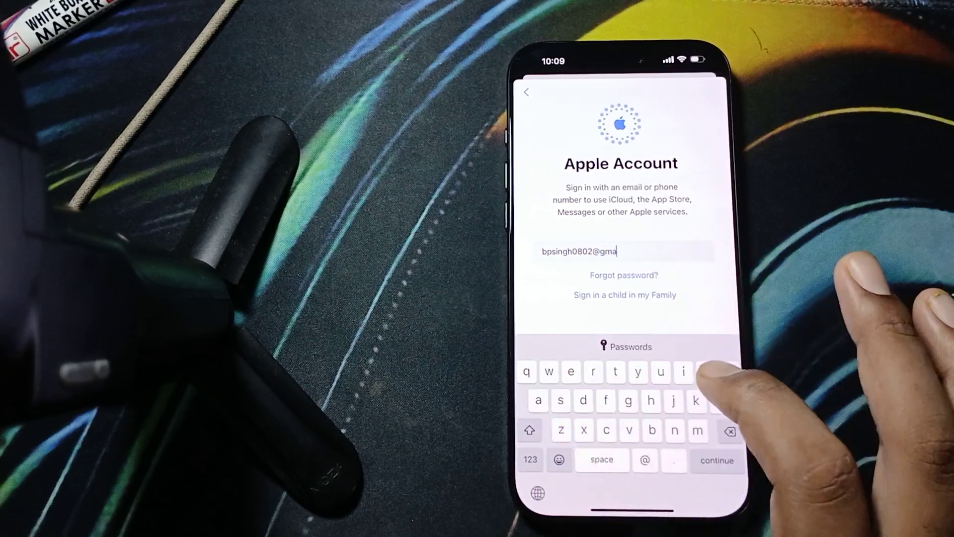
text(il.)
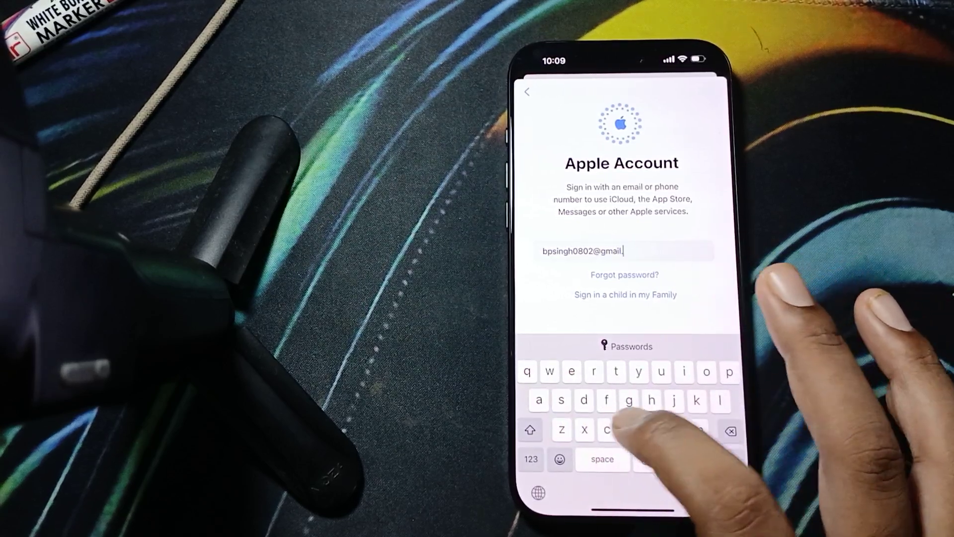
text(com)
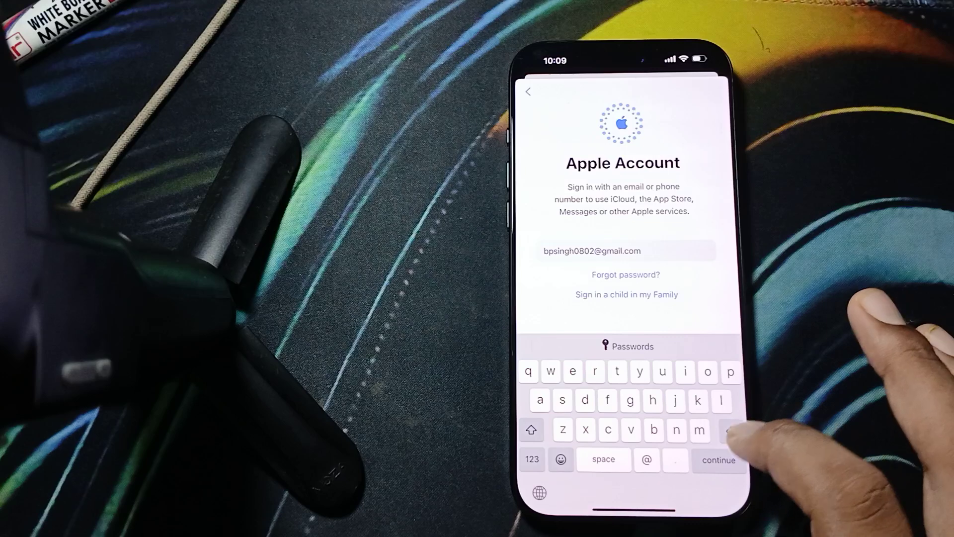
click(718, 459)
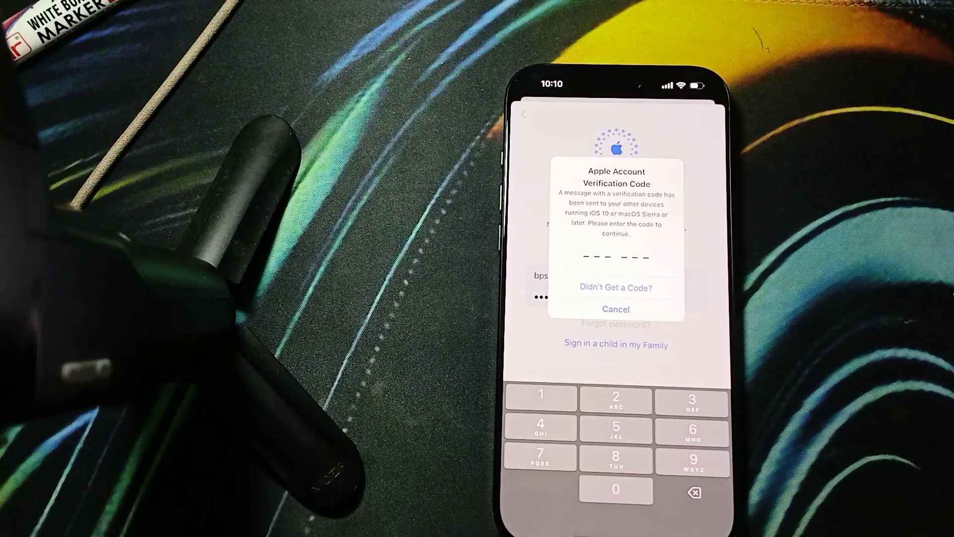
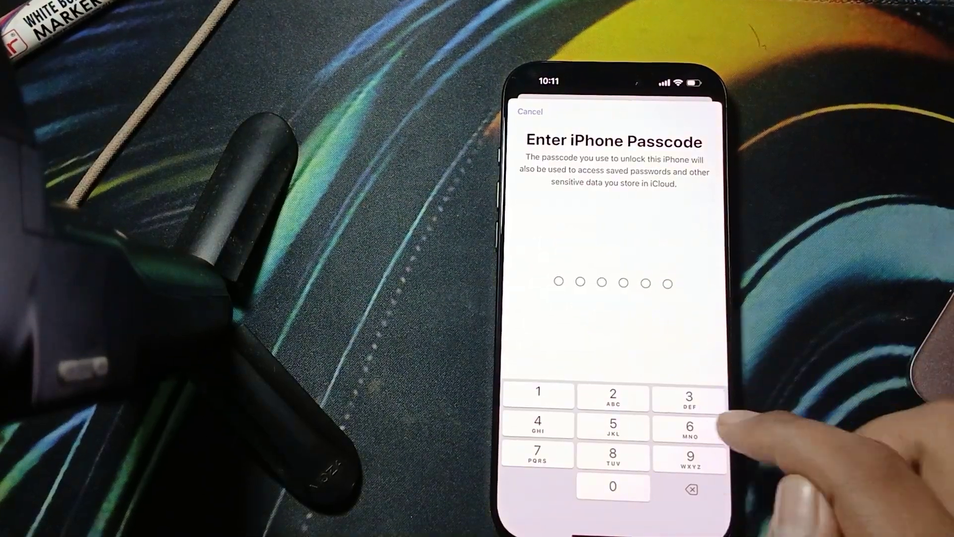
Step: Enter the six-digit device passcode, then dismiss the Freeform boards merge alert
click(689, 426)
click(612, 424)
click(612, 453)
click(613, 423)
click(689, 455)
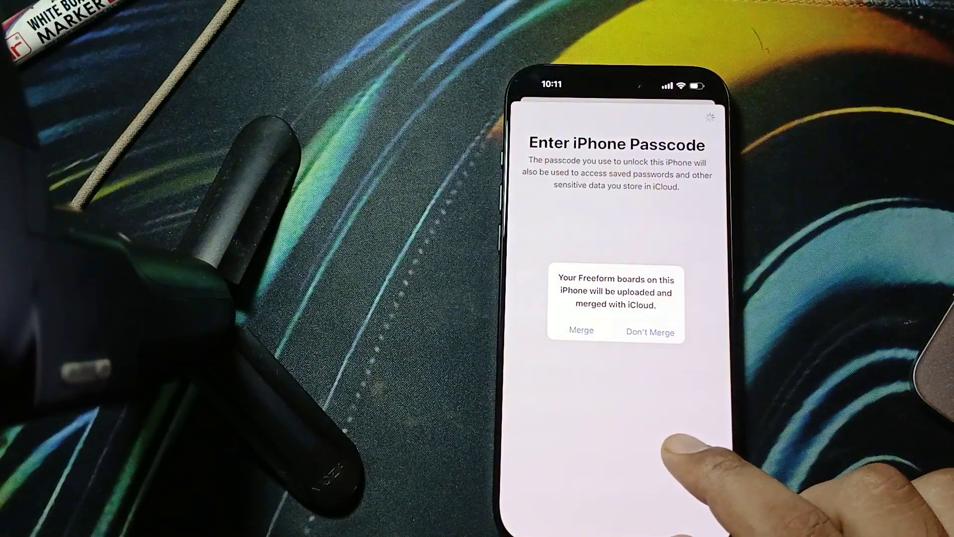
click(650, 332)
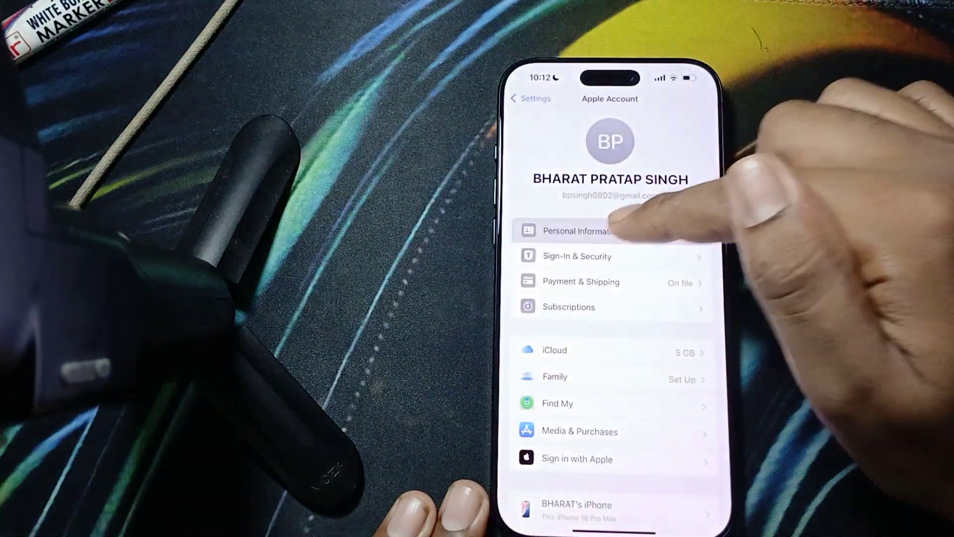
click(639, 230)
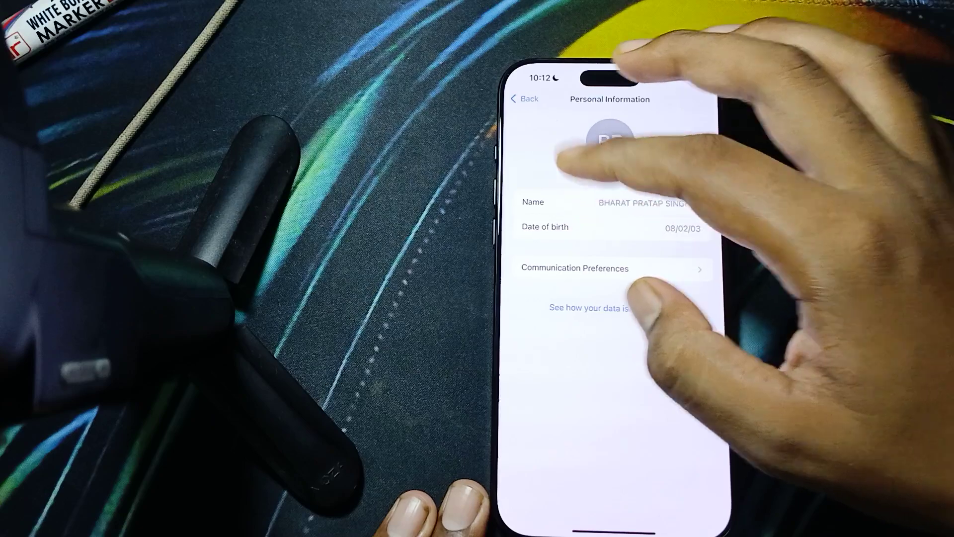
click(525, 98)
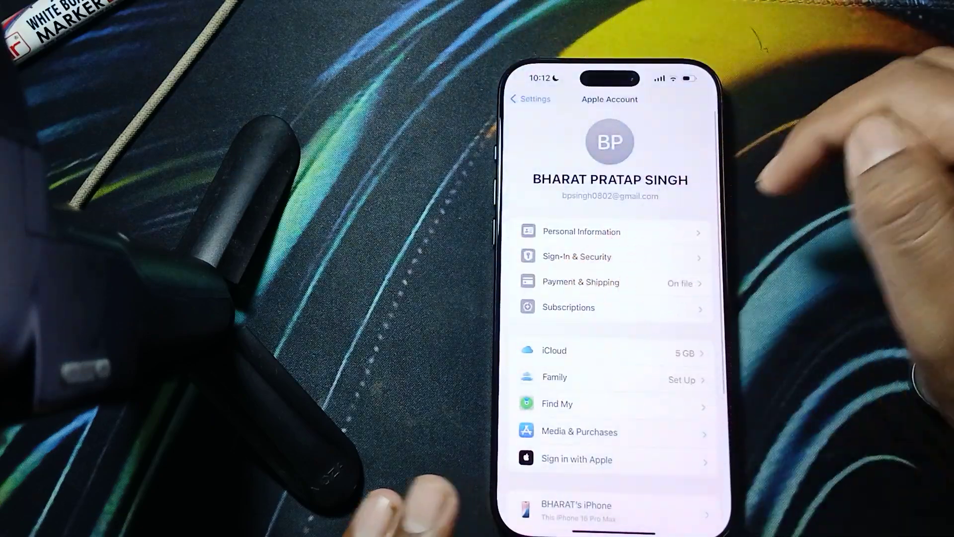